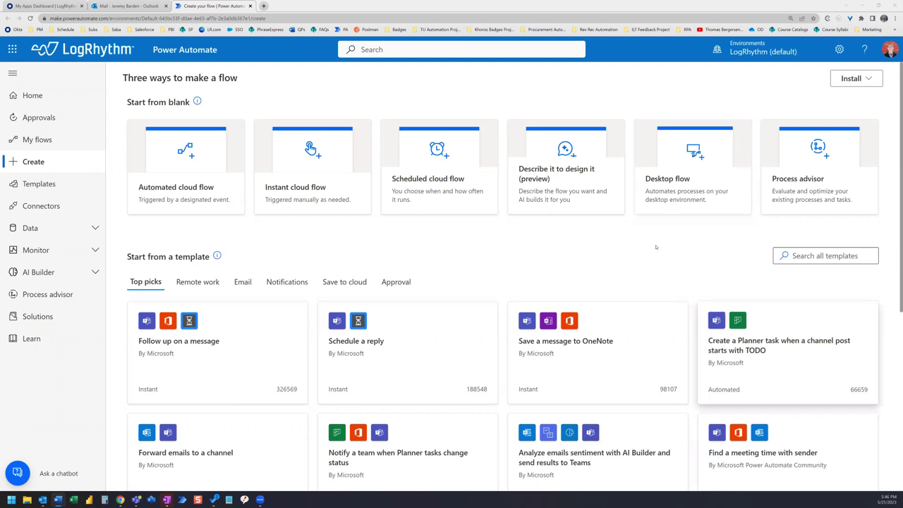
- Start a new automated cloud flow named 'Remove all SPAM!'
click(176, 188)
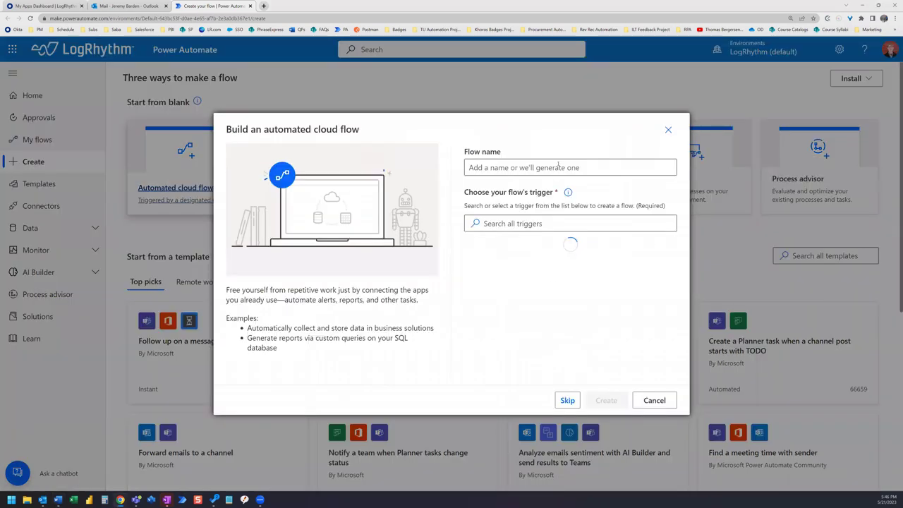
click(558, 166)
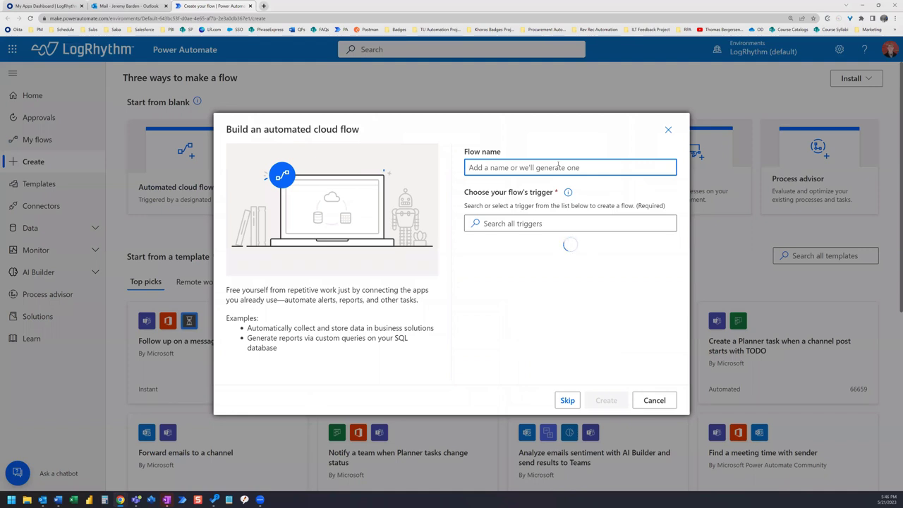
text(Remove)
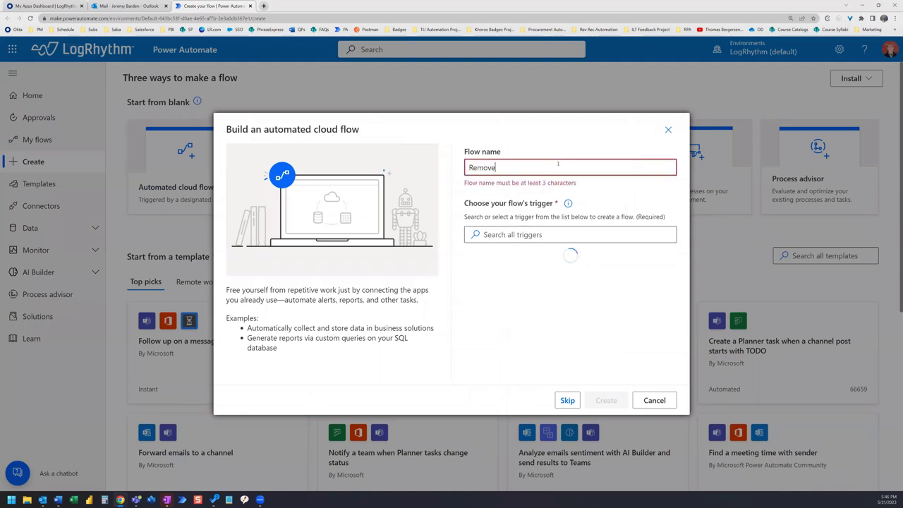
text( all SPAM)
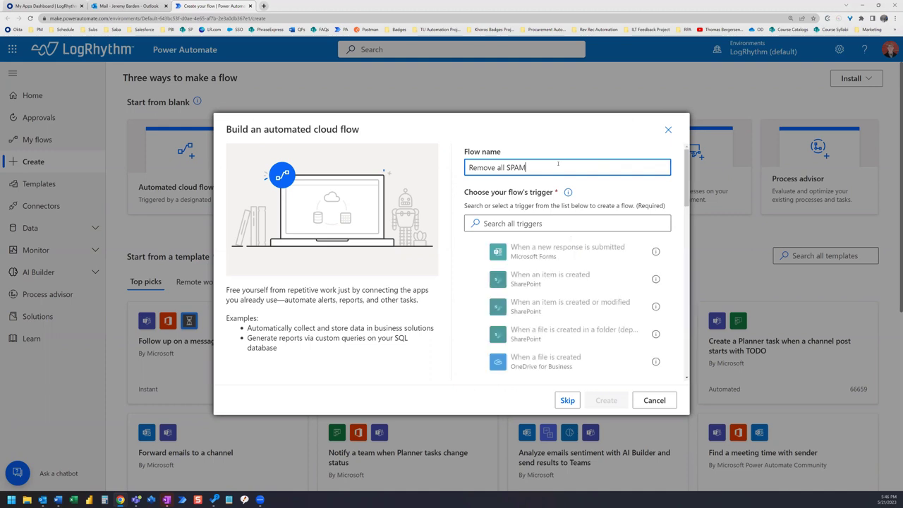
text(!)
key(Tab)
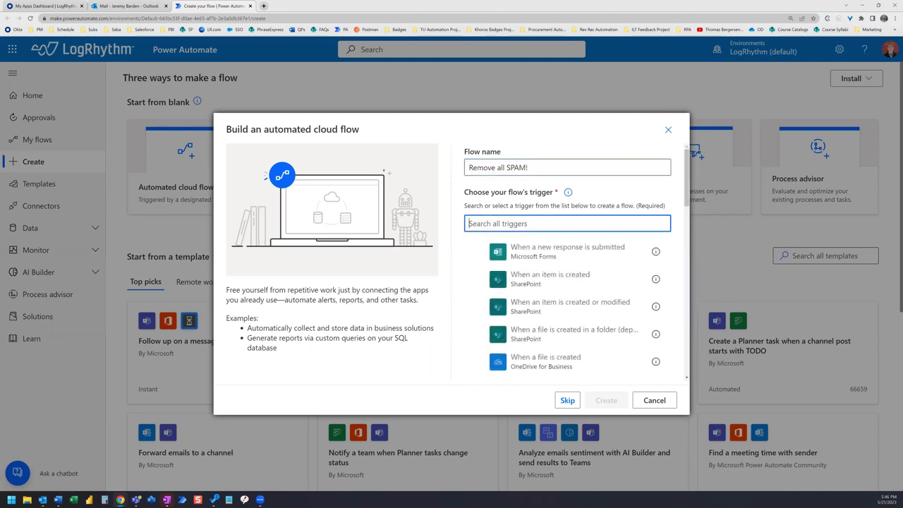
key(Tab)
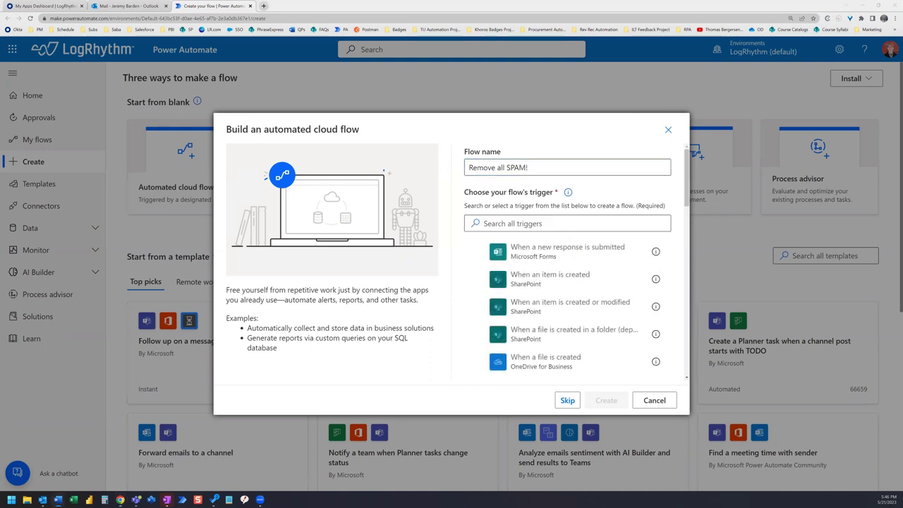
- Choose the Outlook 'When a new email arrives (V3)' trigger and create the flow
click(526, 223)
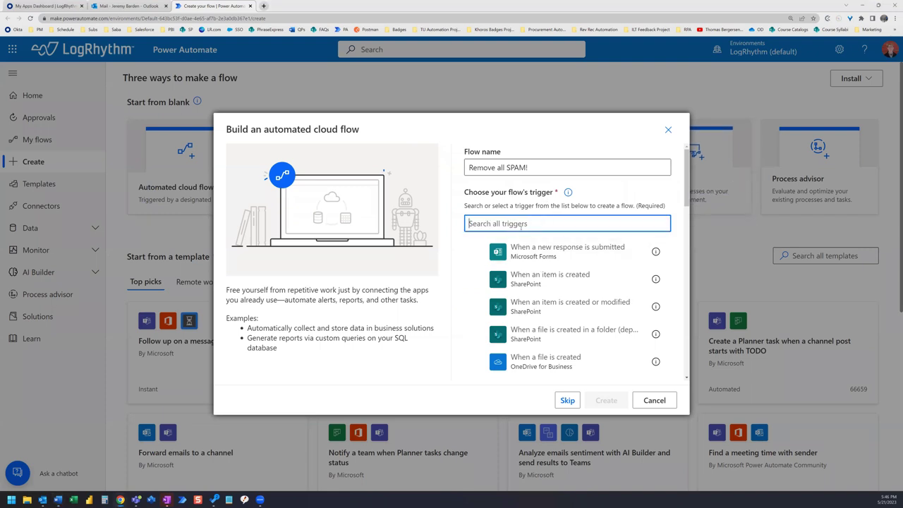
text(when a new em)
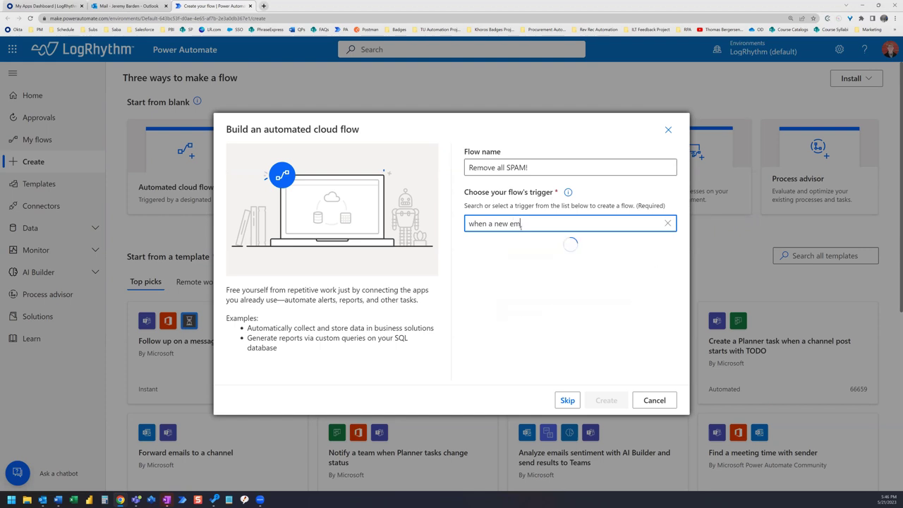
text(ail arrives)
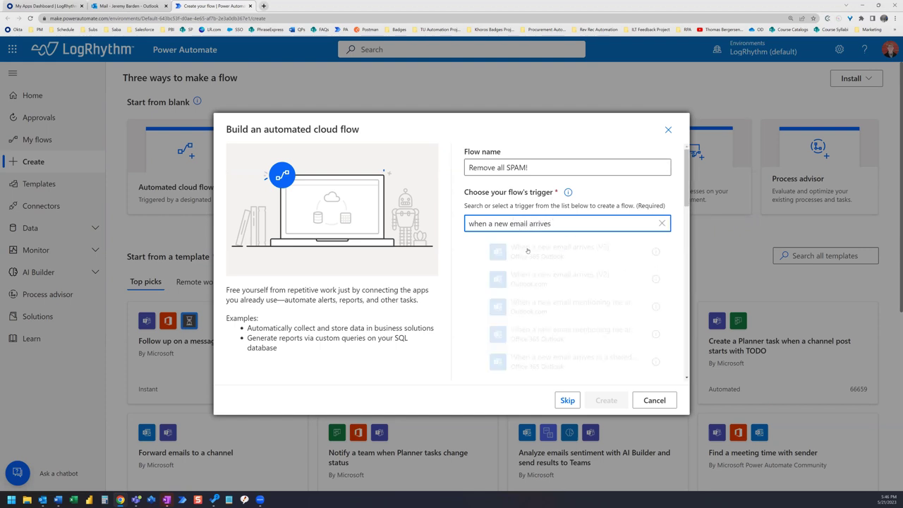
click(527, 250)
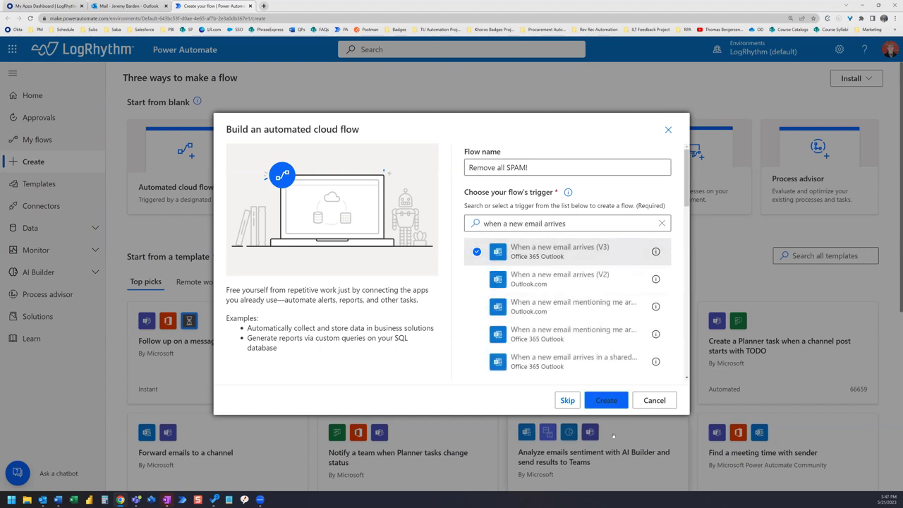
click(607, 400)
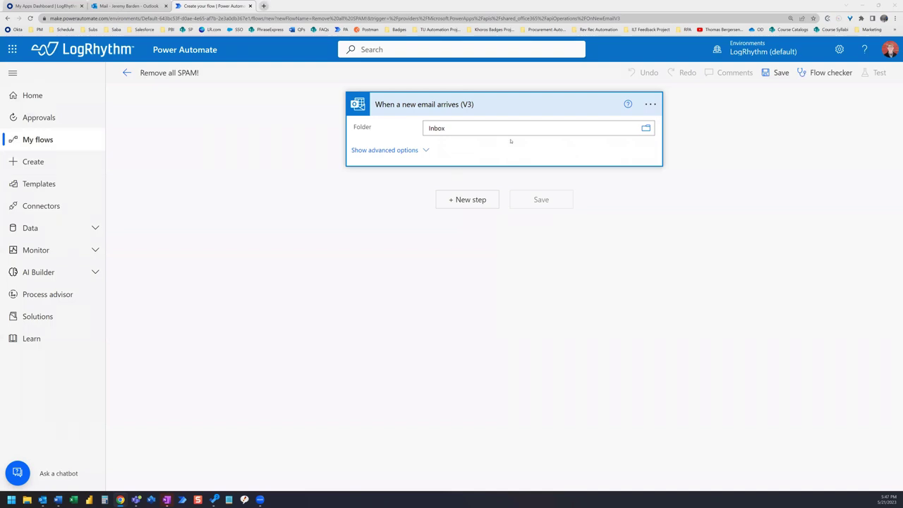
- In the trigger's advanced options, set the To filter to the user's own contact
click(426, 150)
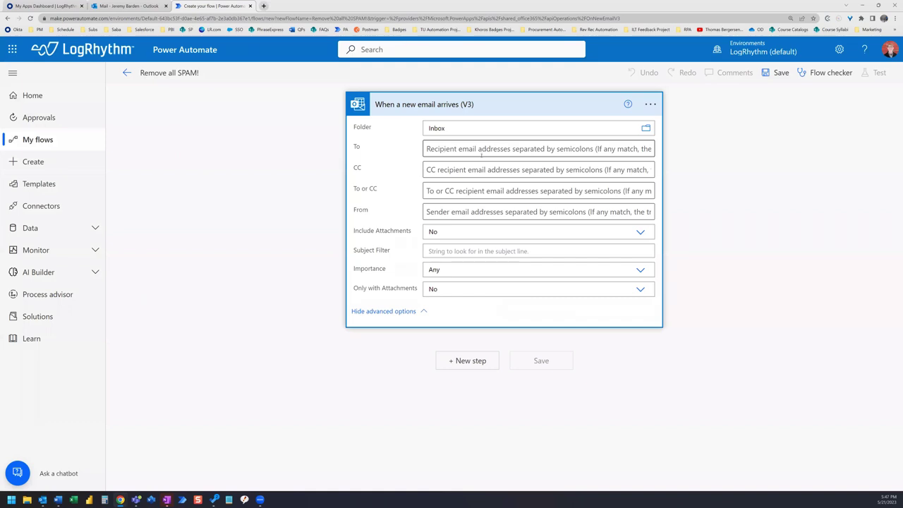
click(478, 148)
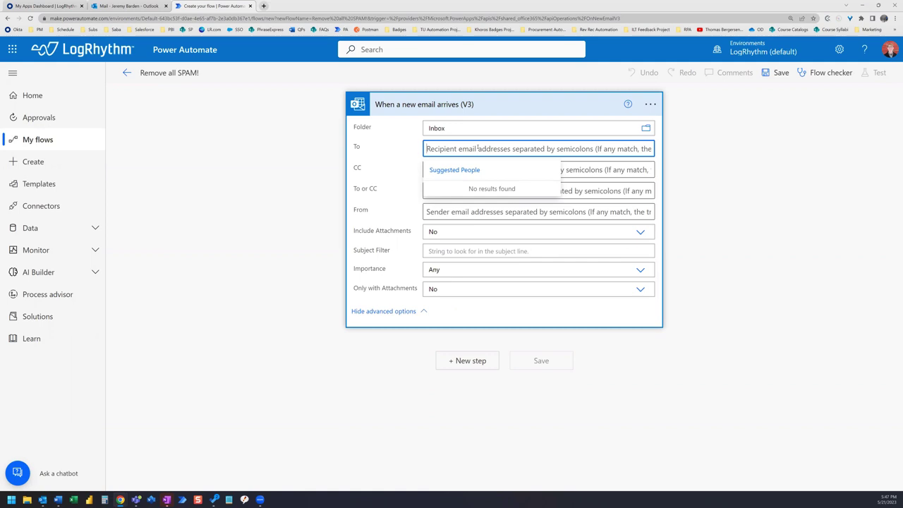
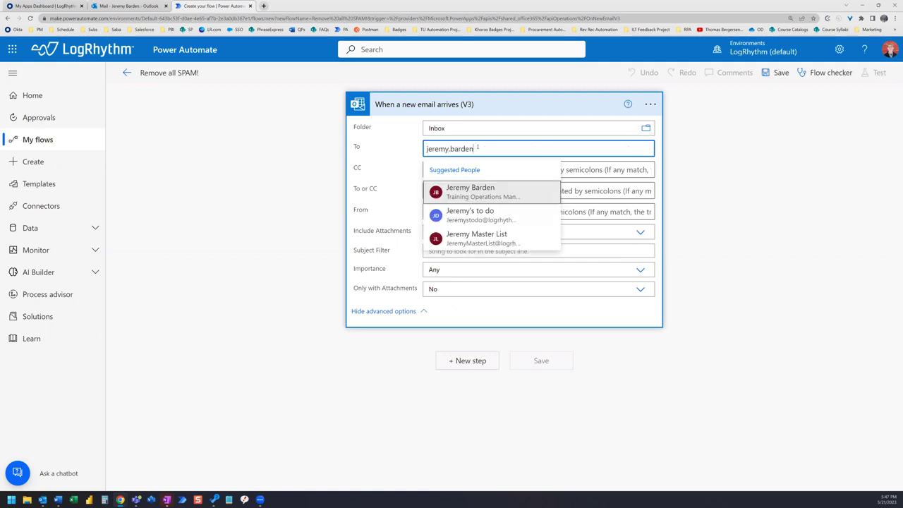
click(489, 190)
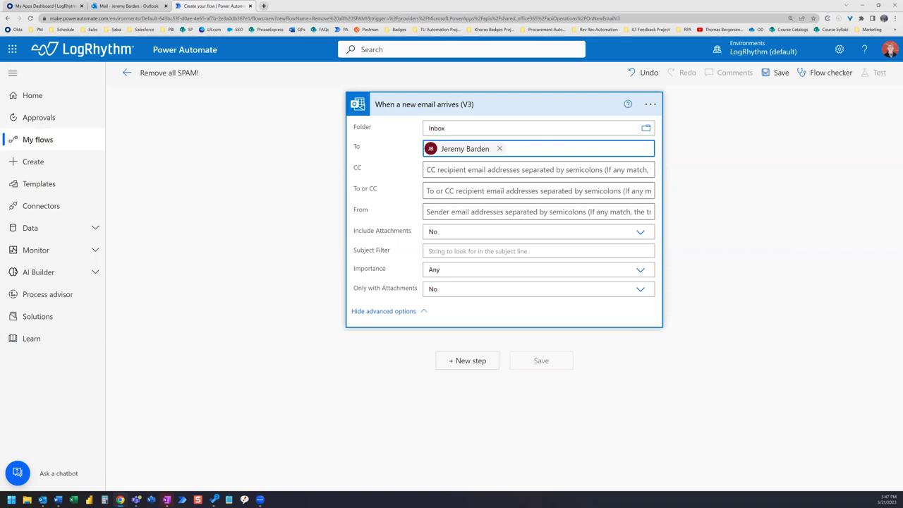
- Add a Control > Condition step after the new-email trigger
click(475, 361)
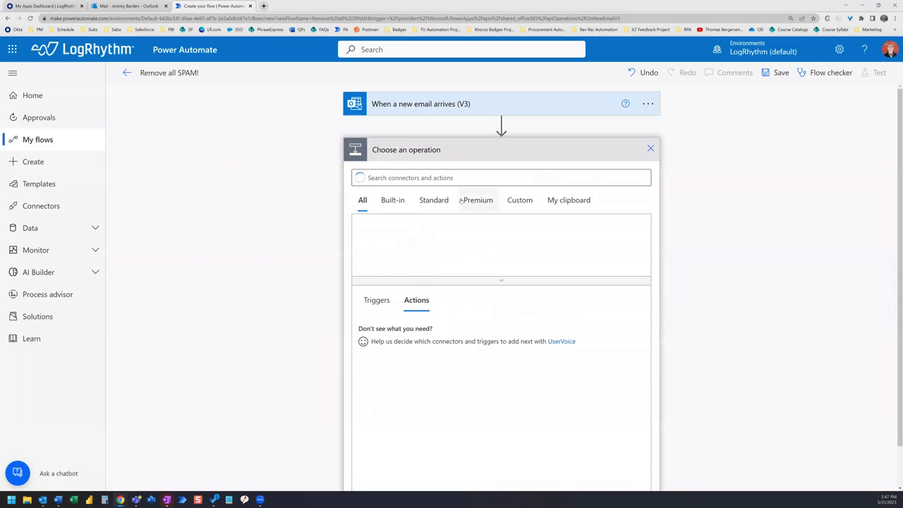
text(condition)
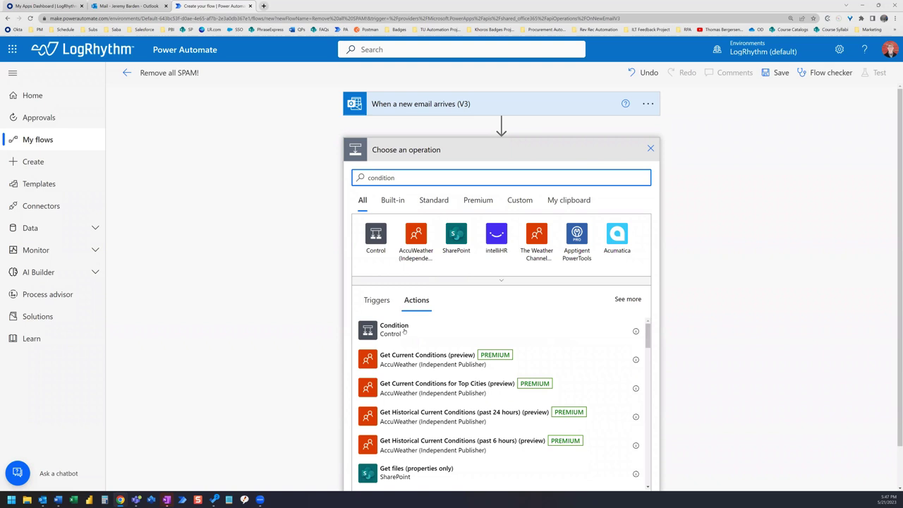
click(395, 328)
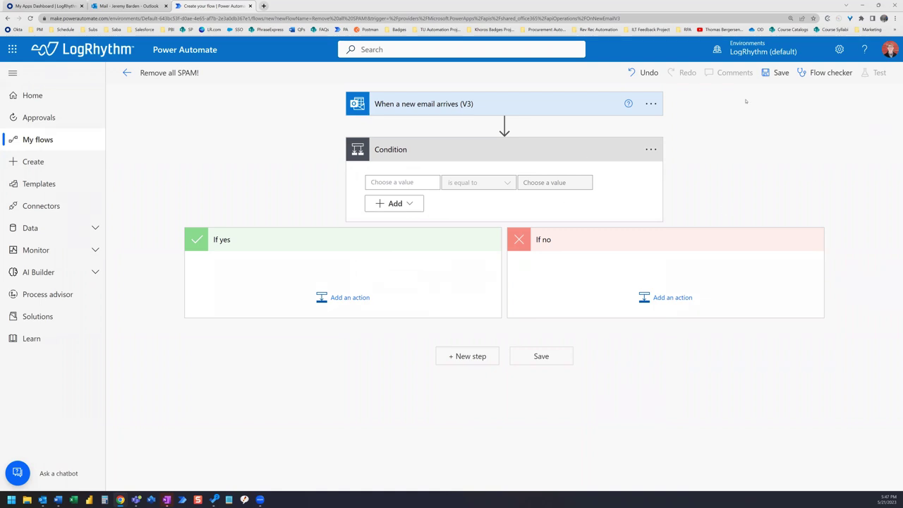
- Make the first condition row test whether From contains logrhythm.com
click(372, 182)
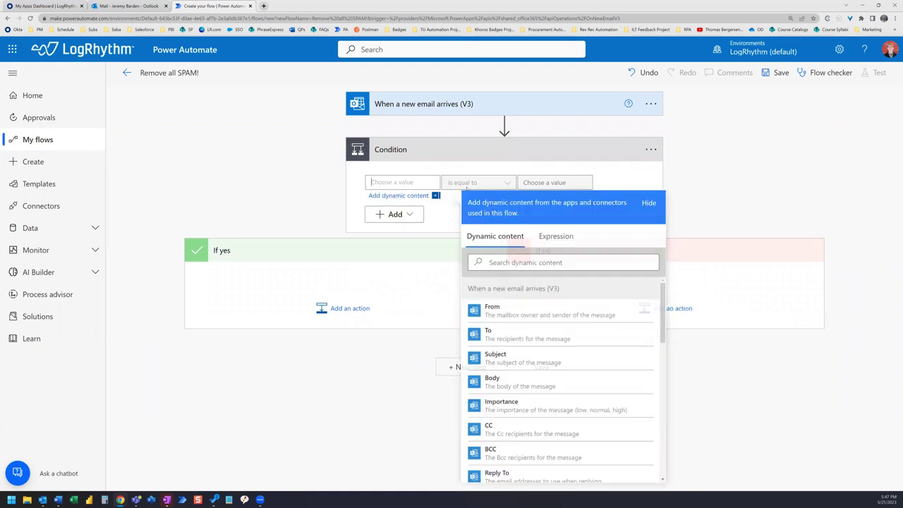
click(527, 317)
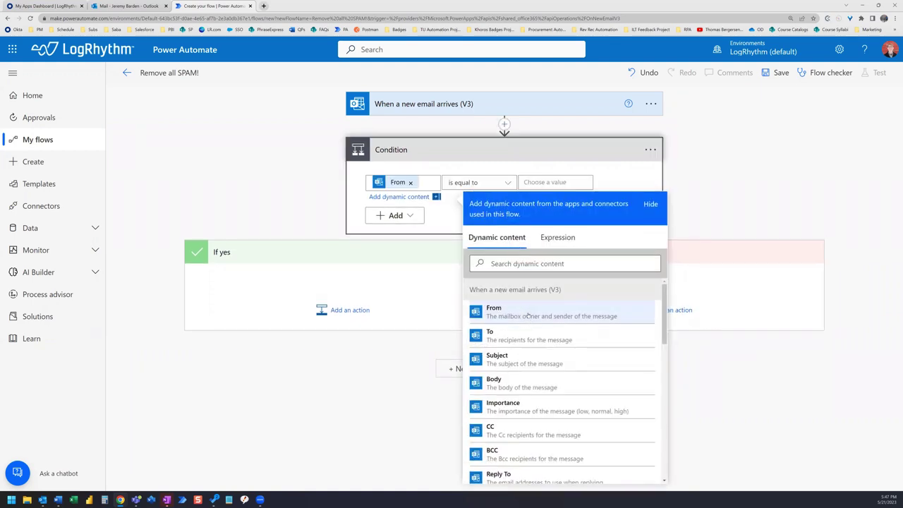
click(508, 183)
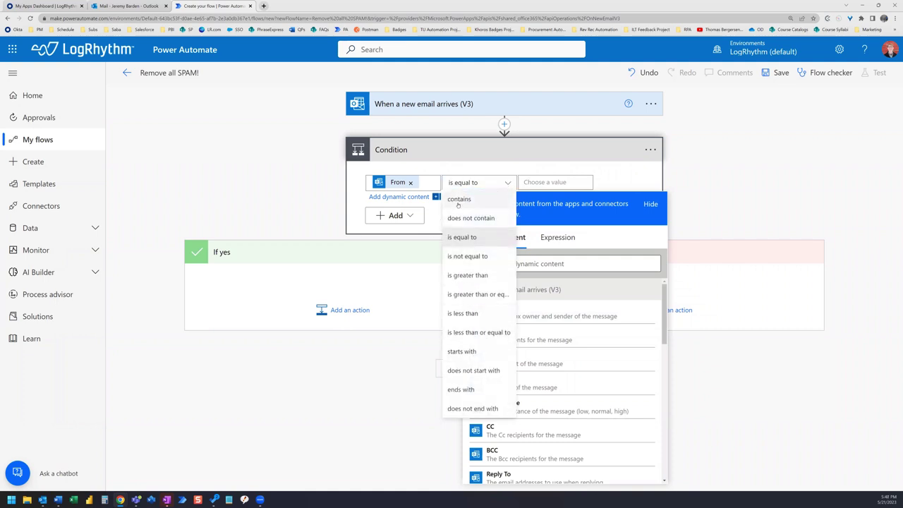
click(459, 200)
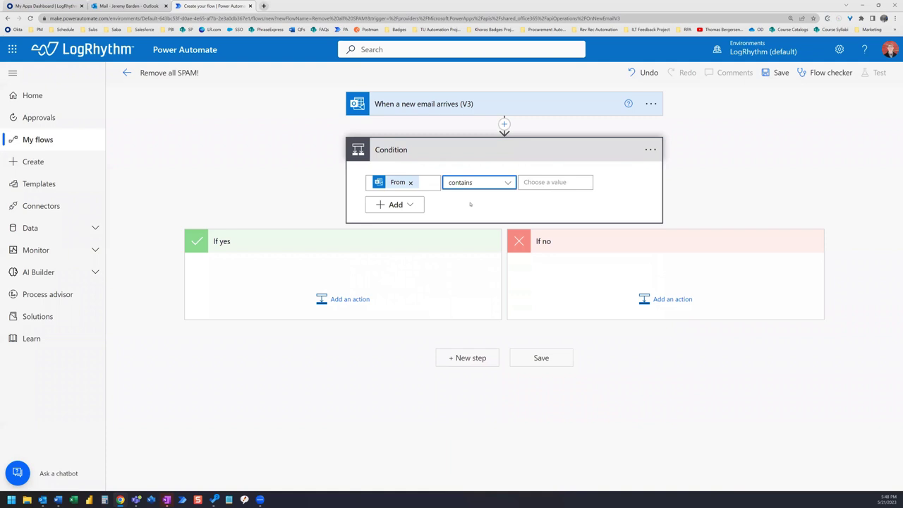
click(544, 183)
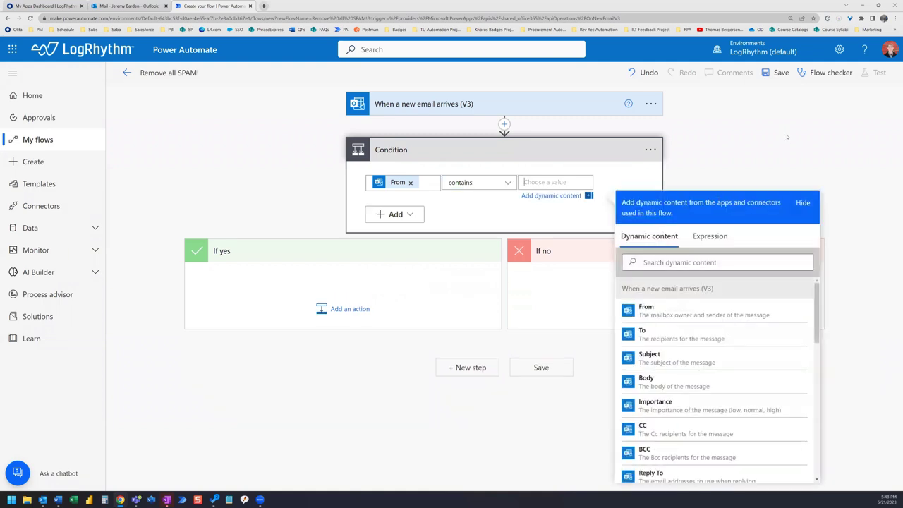
text(logrhythm.com)
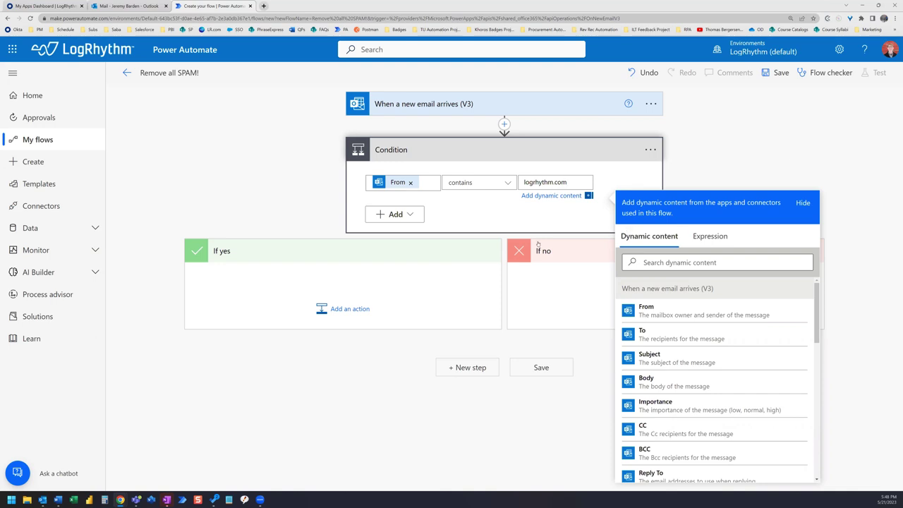
- Add a second row to the condition and switch the group operator to Or
click(406, 215)
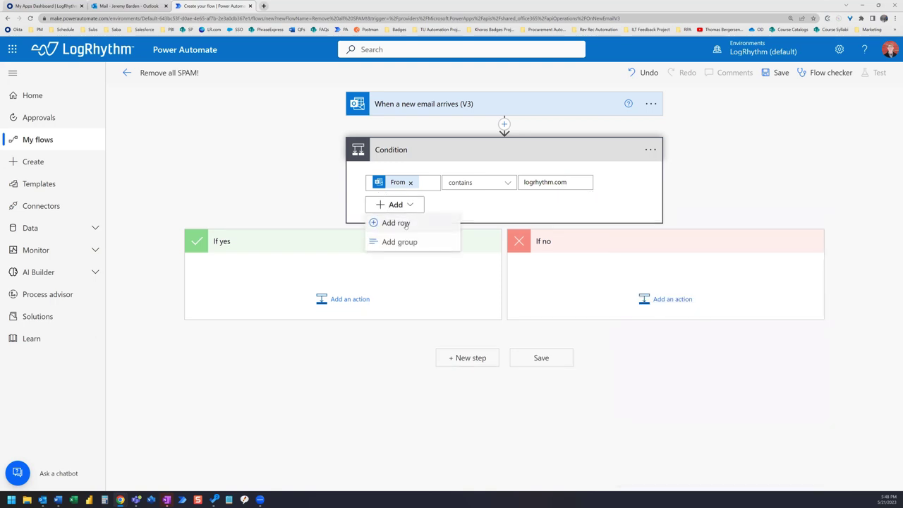
click(407, 221)
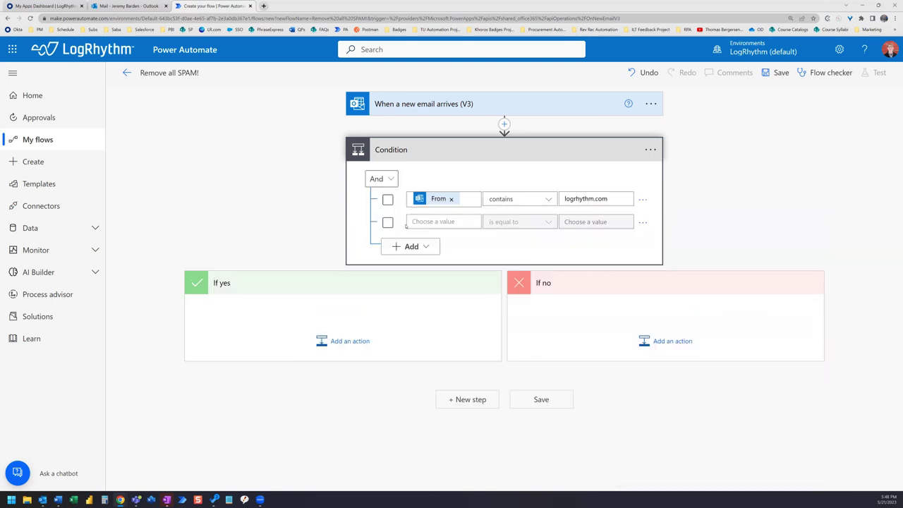
click(392, 179)
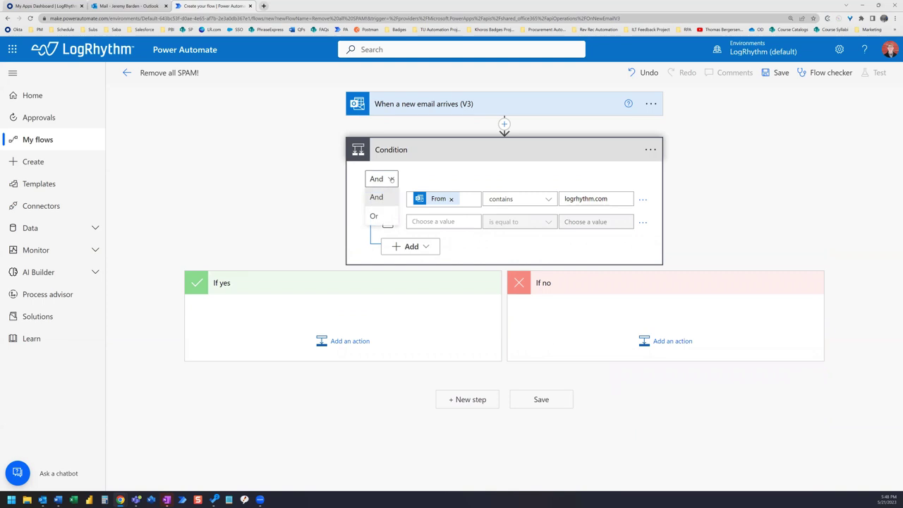
click(390, 216)
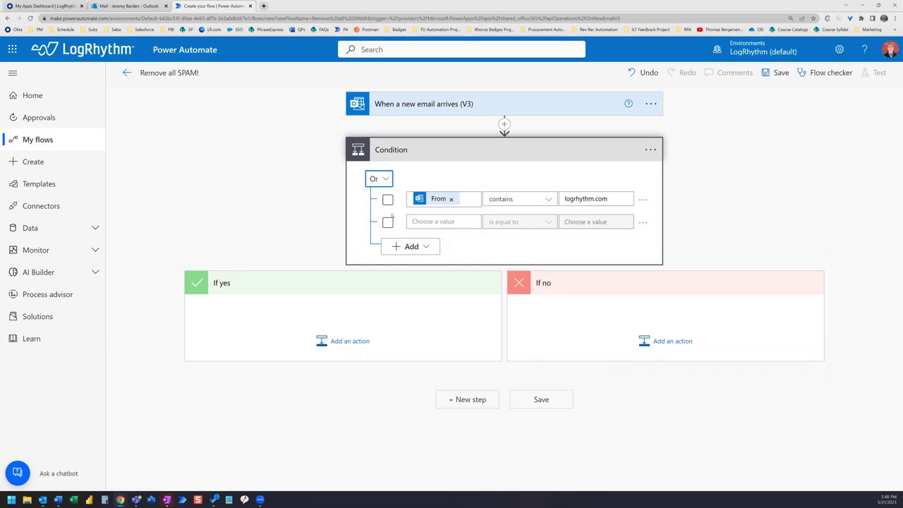
- Make the second row test whether From contains saba.com
click(457, 222)
click(555, 355)
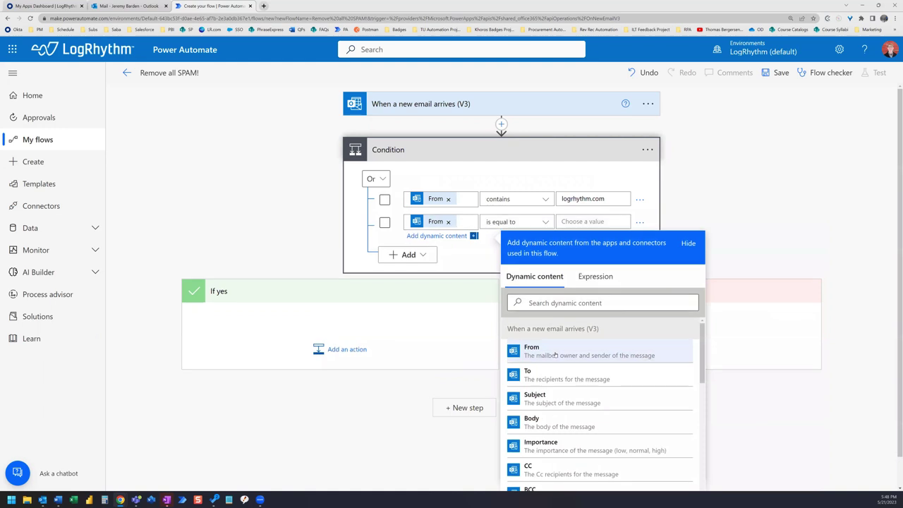
click(545, 221)
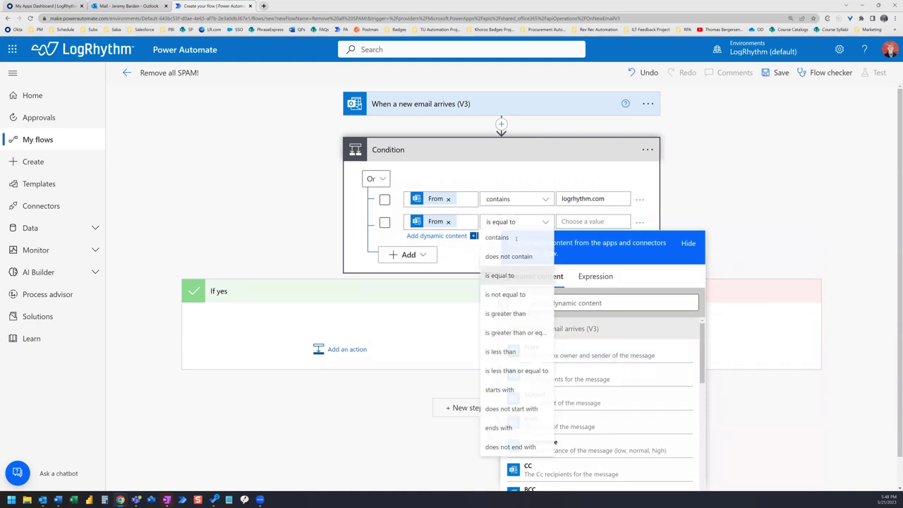
click(514, 238)
click(586, 221)
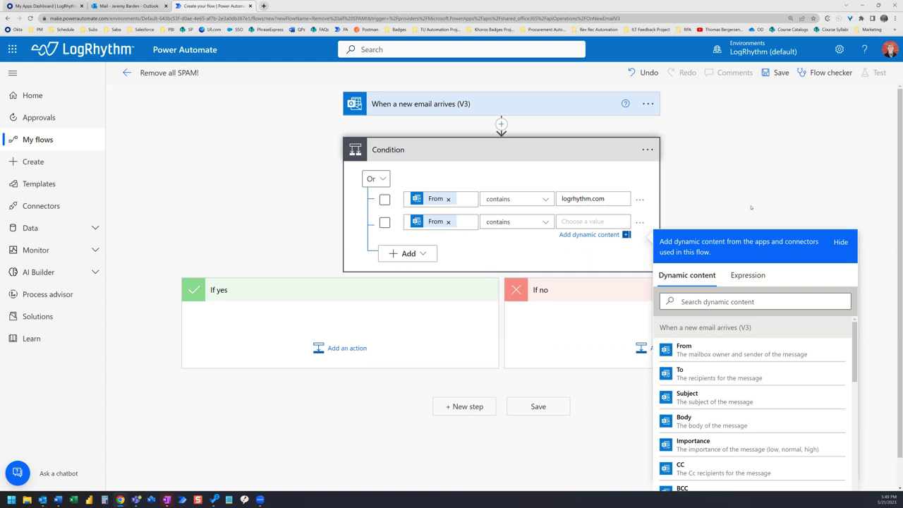
text(saba.com)
- Add a third condition row comparing From with the contains operator
click(394, 258)
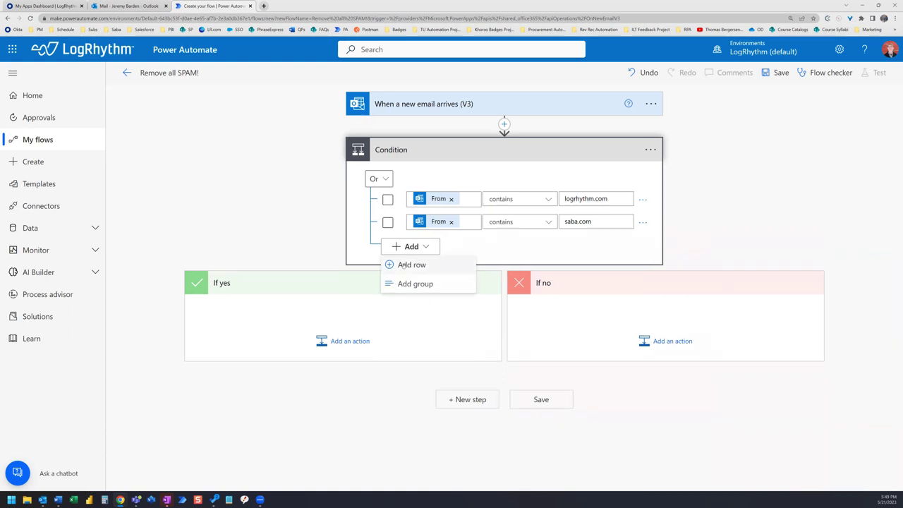
click(406, 265)
click(440, 245)
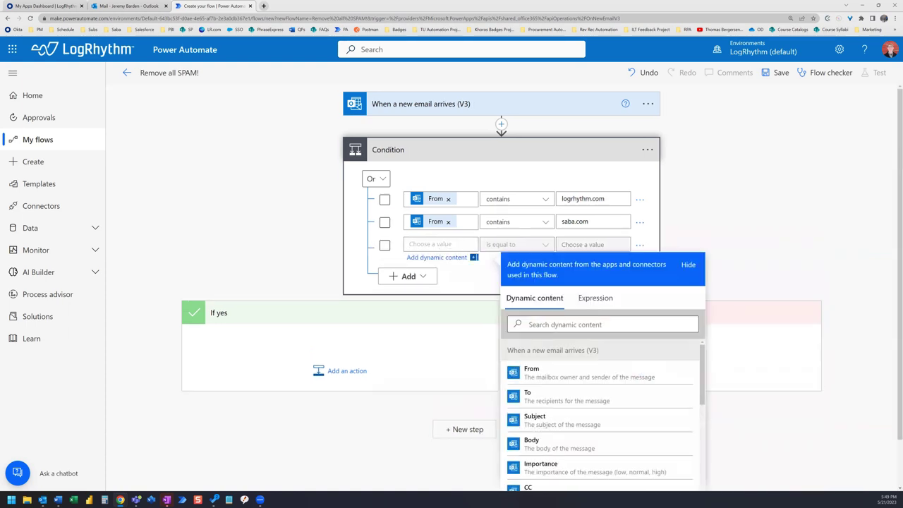
scroll(846, 201, down, 1)
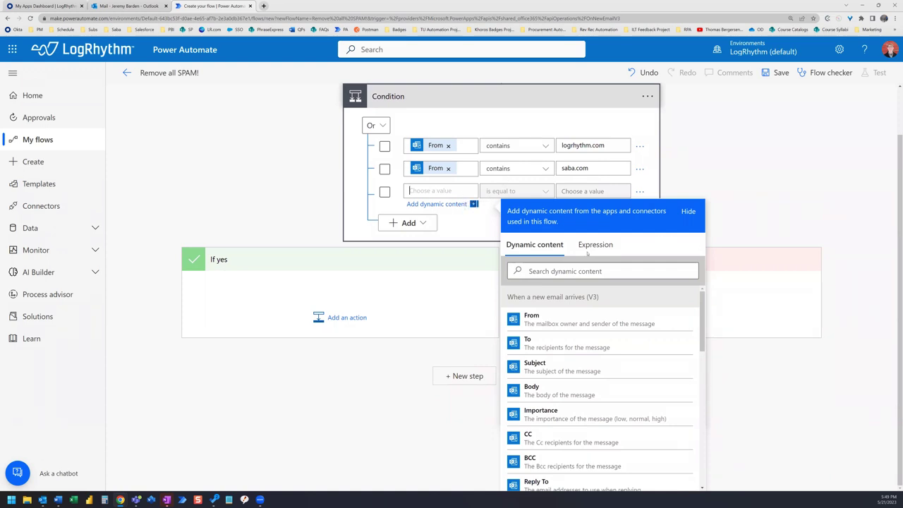
click(572, 321)
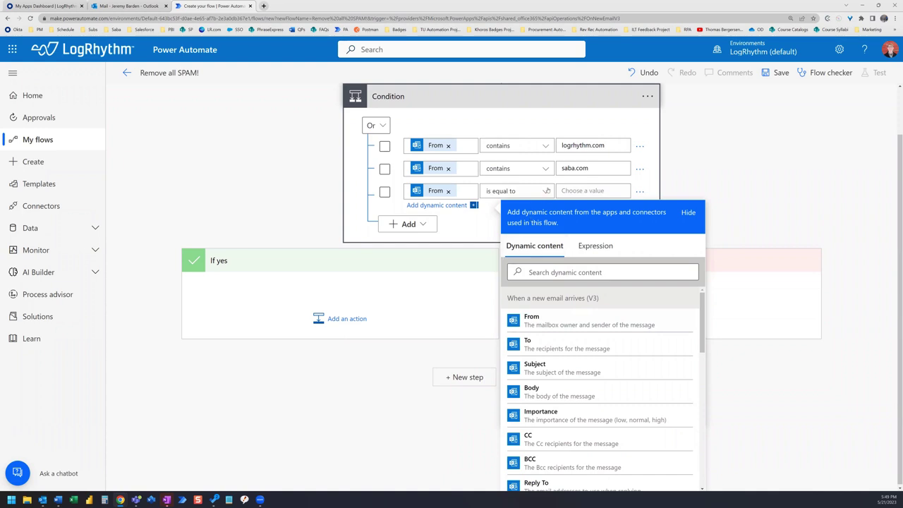
click(515, 191)
click(497, 204)
click(596, 197)
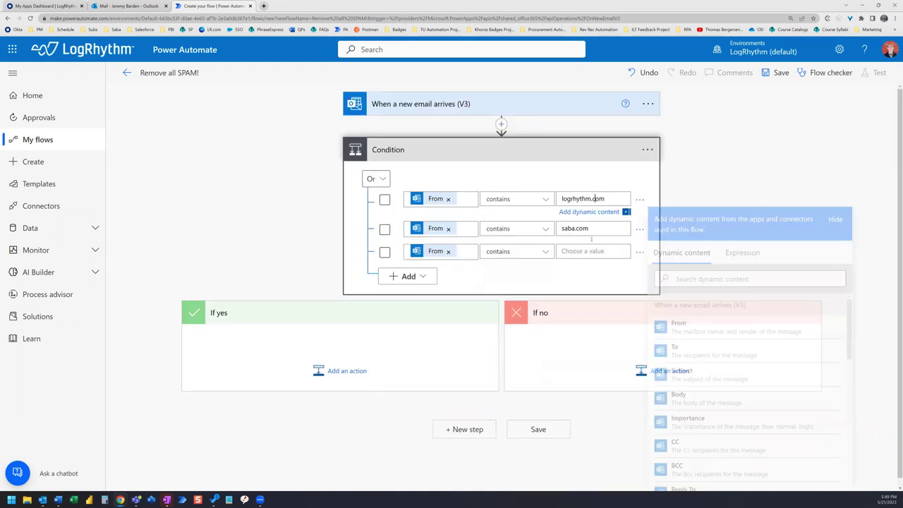
- Enter empower.com as the third row's value
click(614, 244)
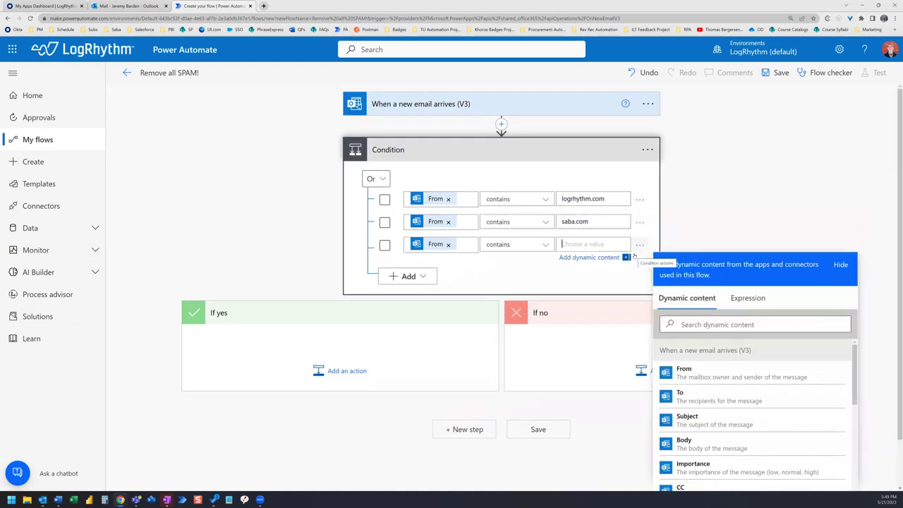
text(emo)
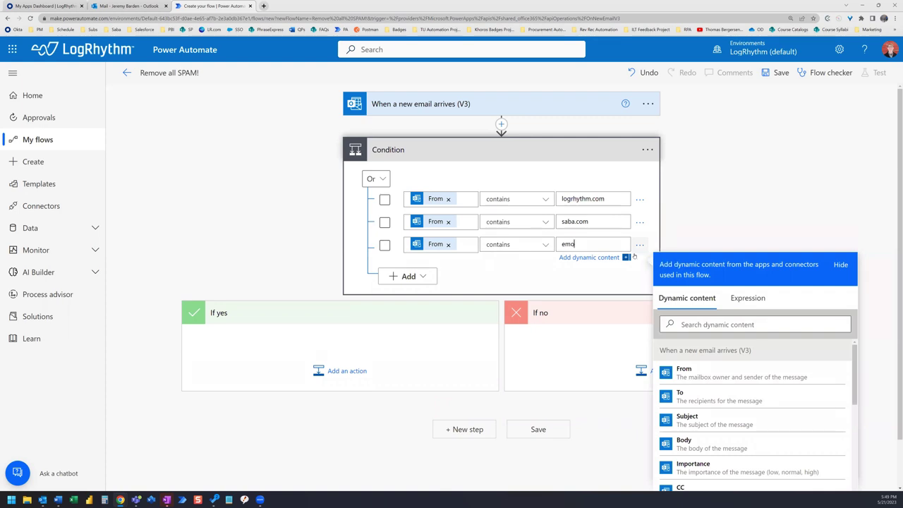
key(BackSpace)
text(pwer)
key(BackSpace)
key(BackSpace)
key(BackSpace)
text(ower.com)
click(634, 257)
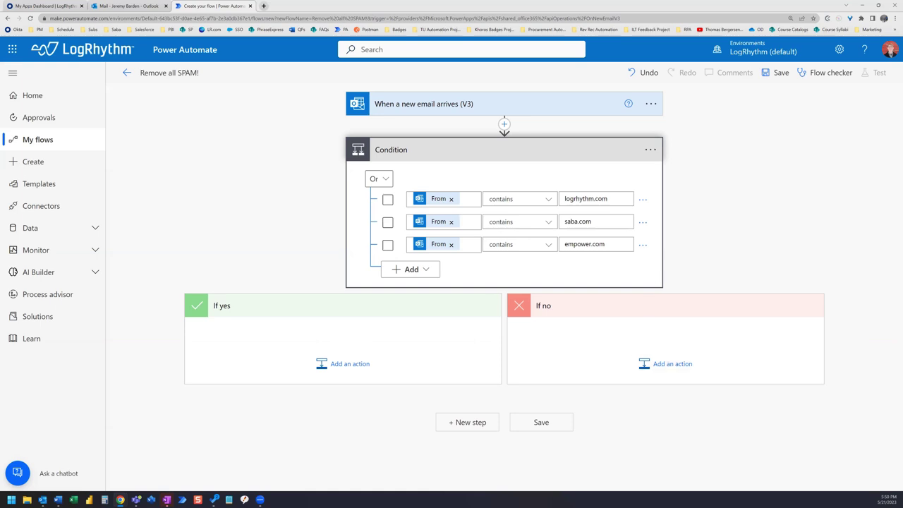
- Add an Office 365 Outlook Move email (V2) action under If no
click(665, 365)
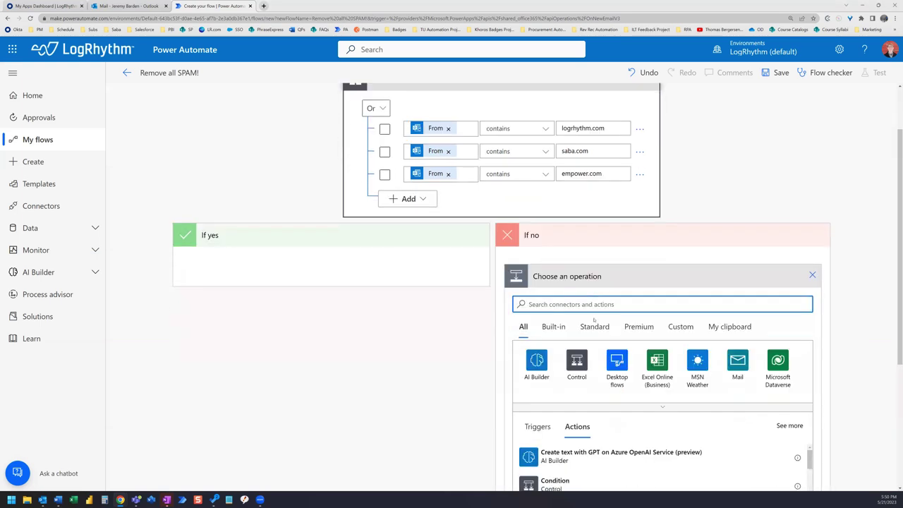
text(move email)
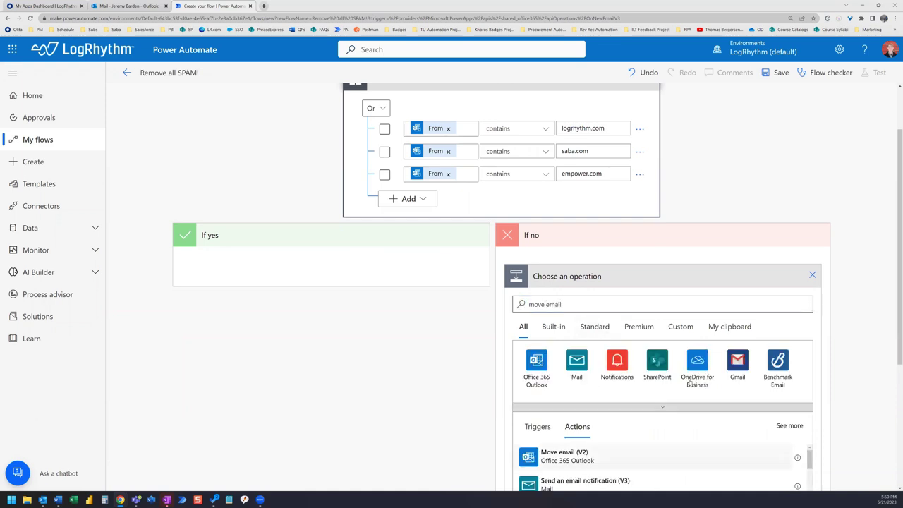
click(564, 456)
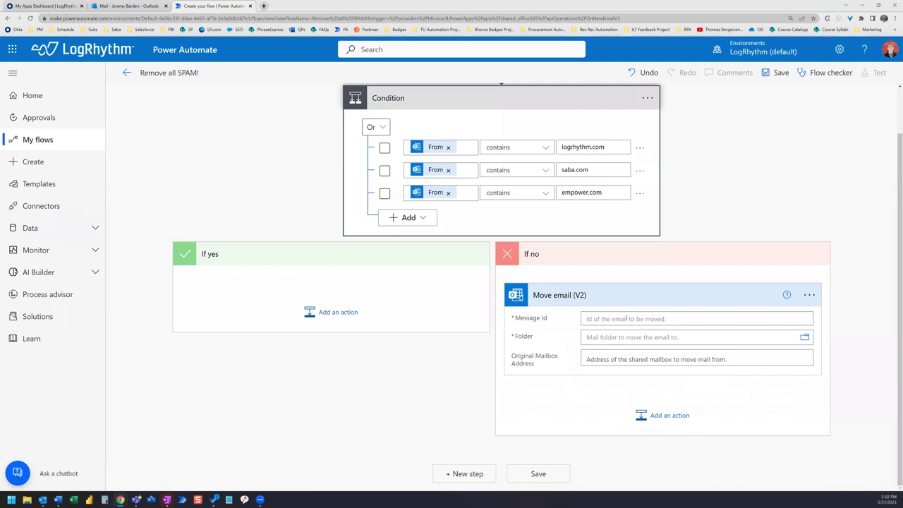
- Move the triggering email by its Message Id to Junk Email, then save the flow
click(626, 318)
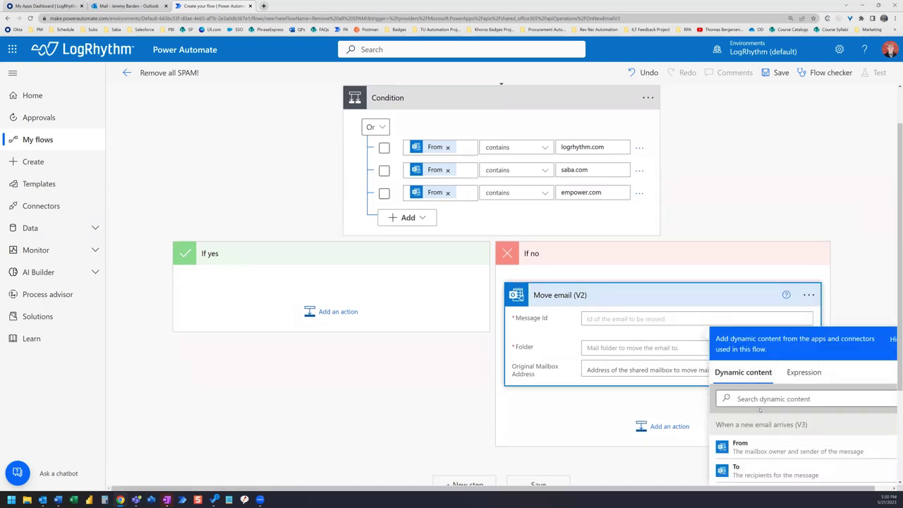
scroll(760, 400, down, 5)
scroll(760, 410, down, 4)
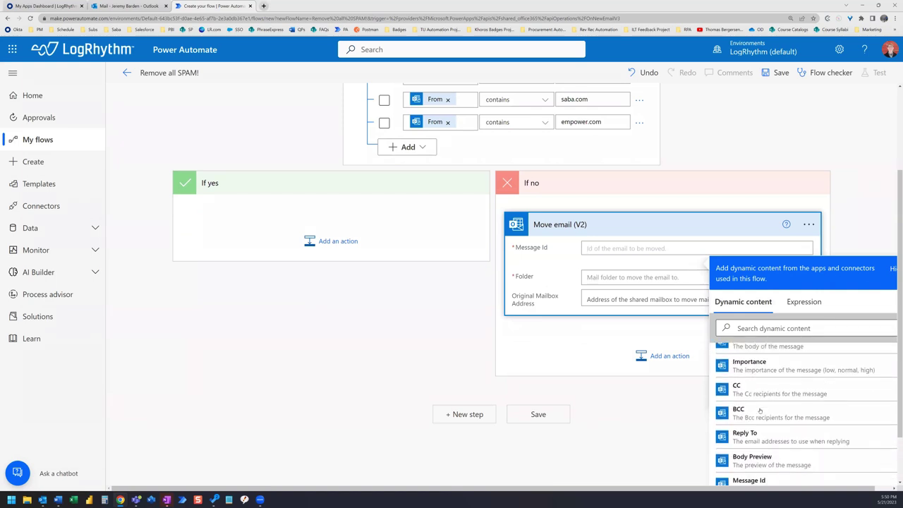
click(749, 411)
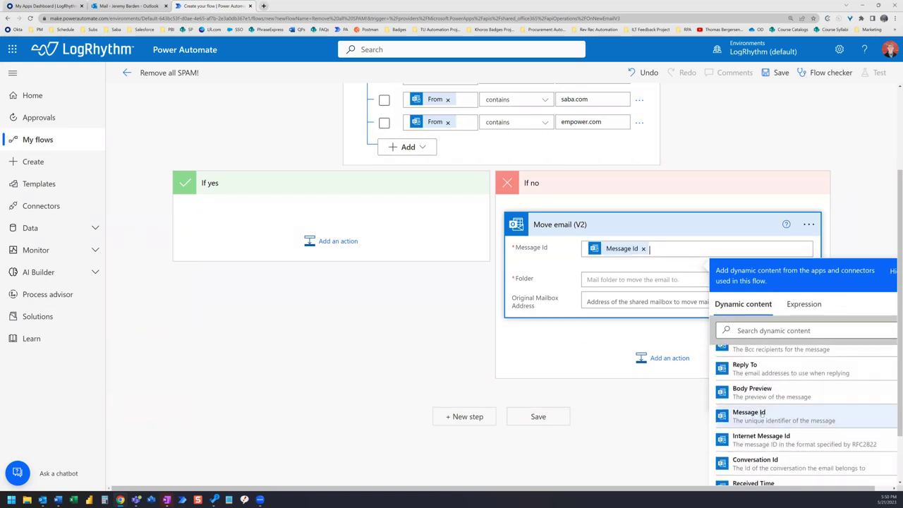
click(617, 280)
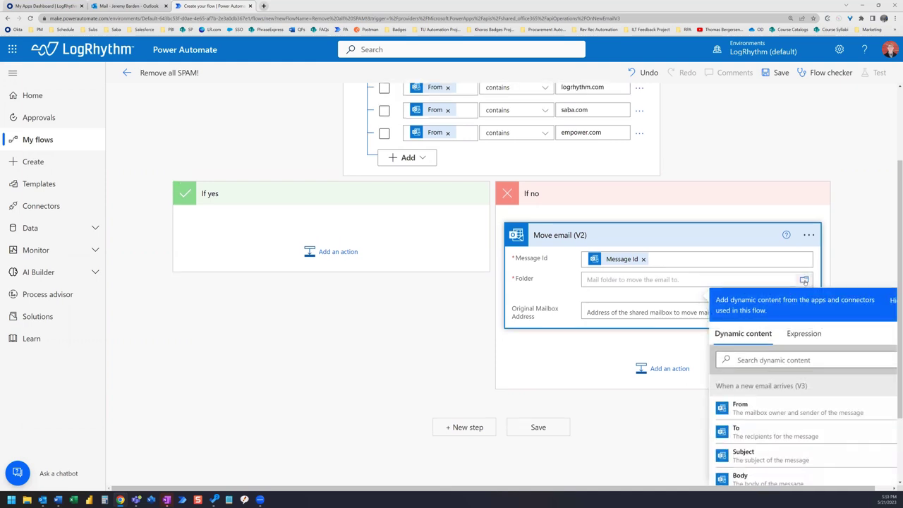
click(804, 280)
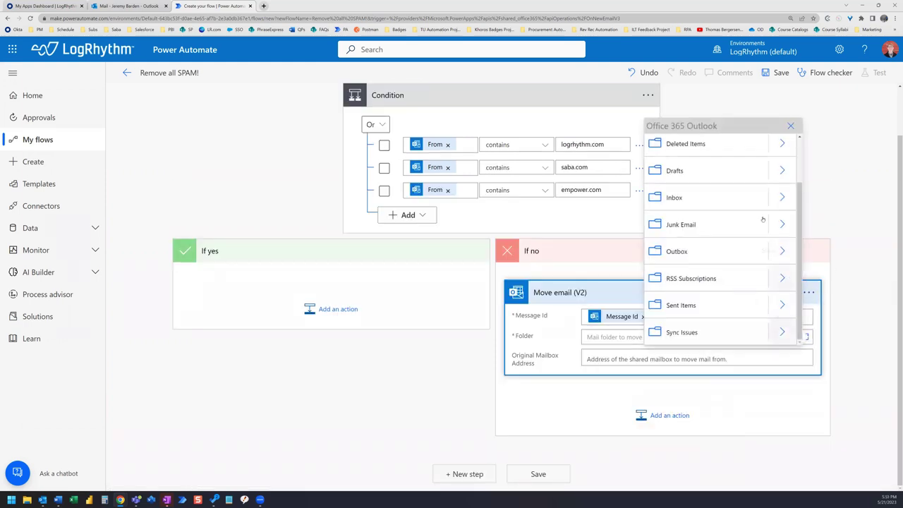
click(697, 224)
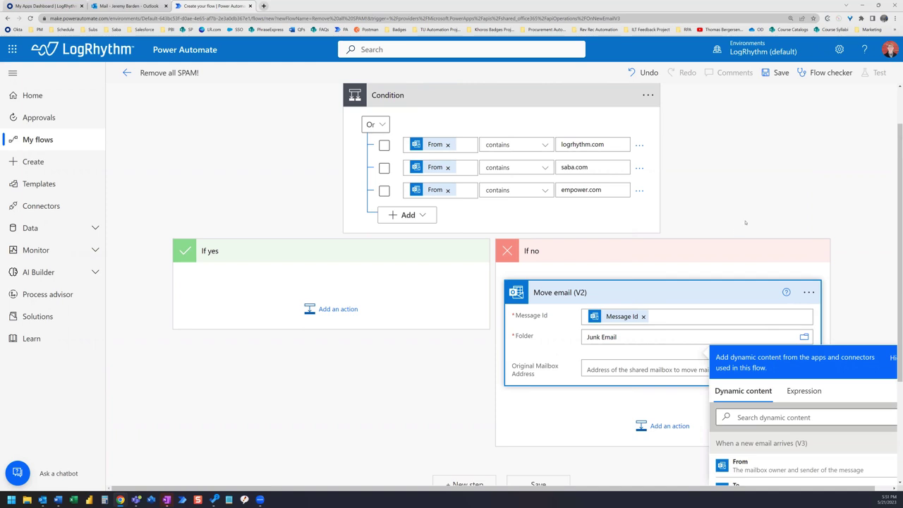
click(852, 292)
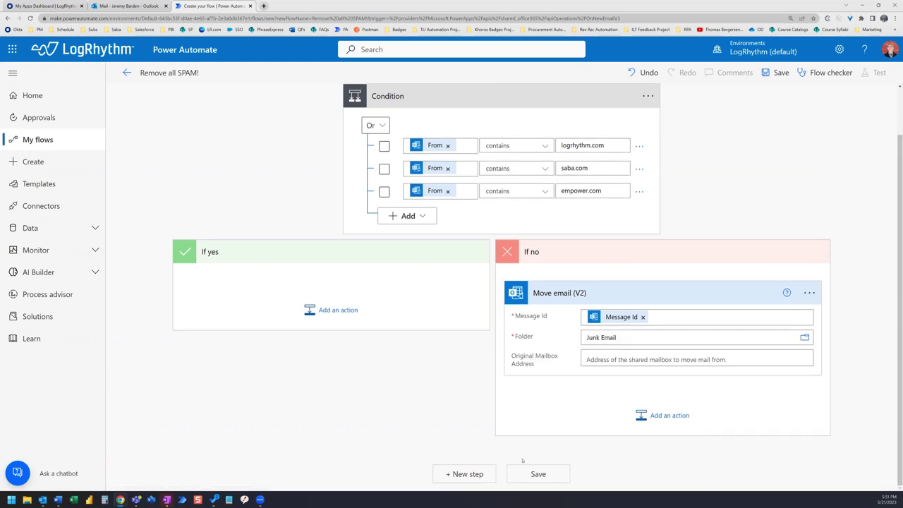
click(538, 474)
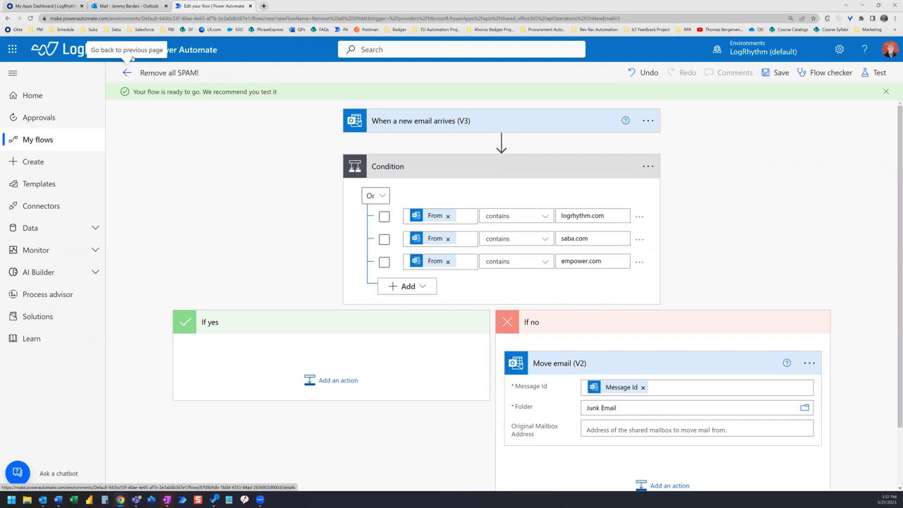
- Switch to the Outlook Mail tab to review the inbox
click(129, 7)
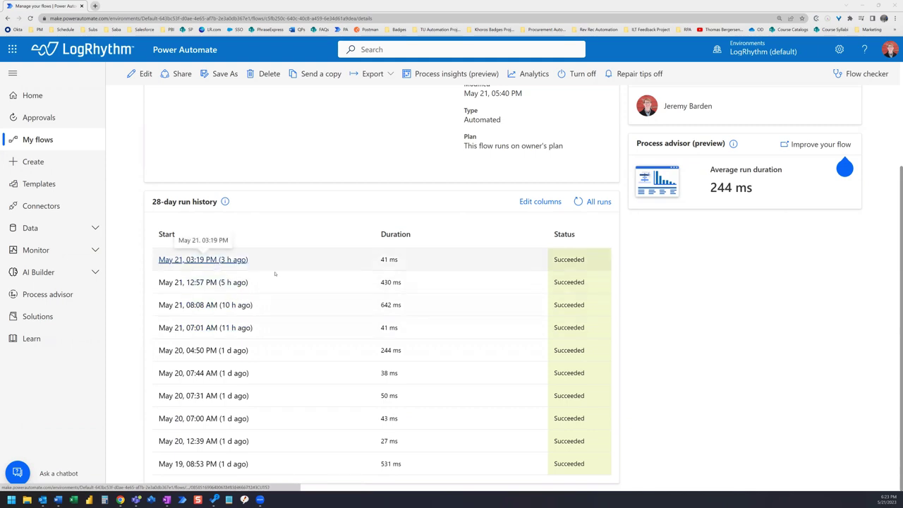
scroll(186, 143, up, 2)
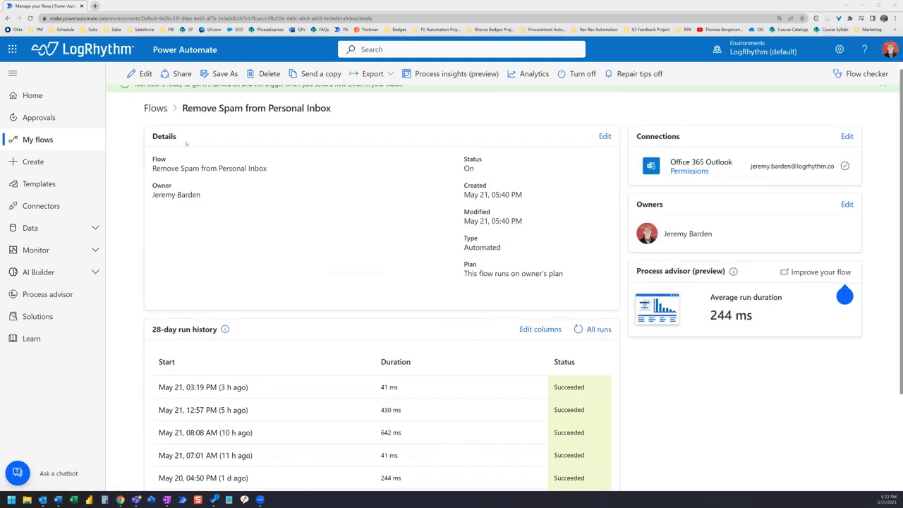
- Edit the 'Remove Spam from Personal Inbox' flow and expand its Condition to see the ten rules
click(144, 74)
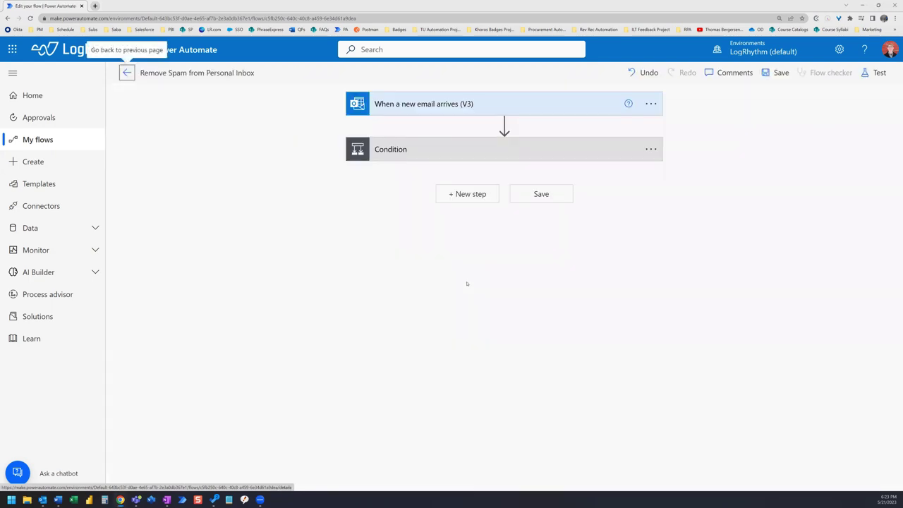
click(450, 154)
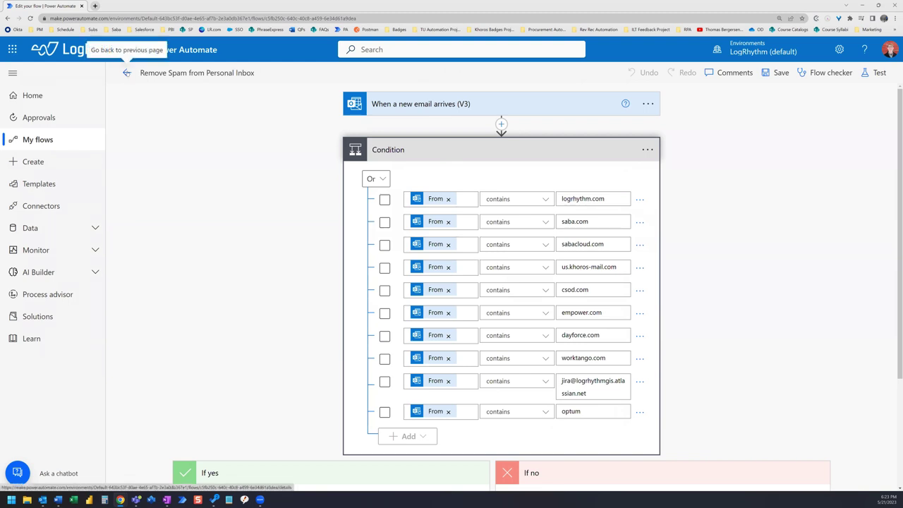
- Leave the flow editor for the 'Remove Spam from Personal Inbox' details page and its run history
click(127, 73)
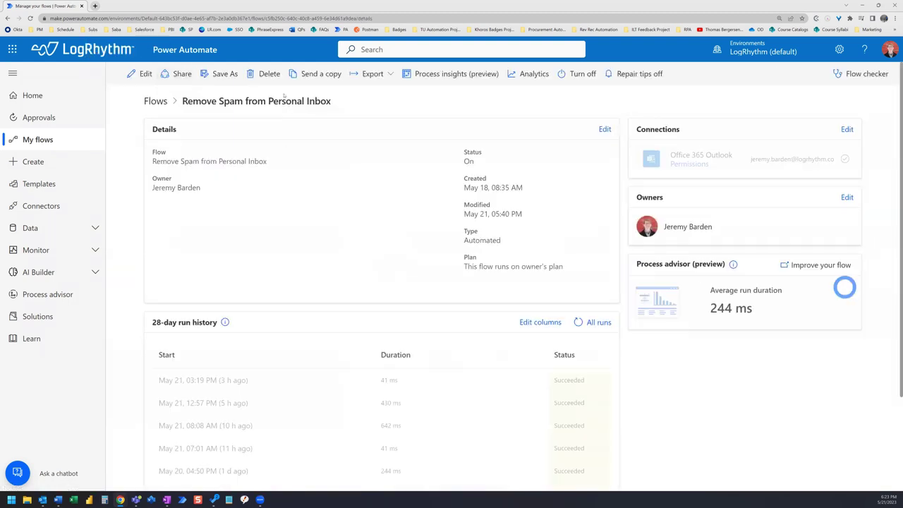